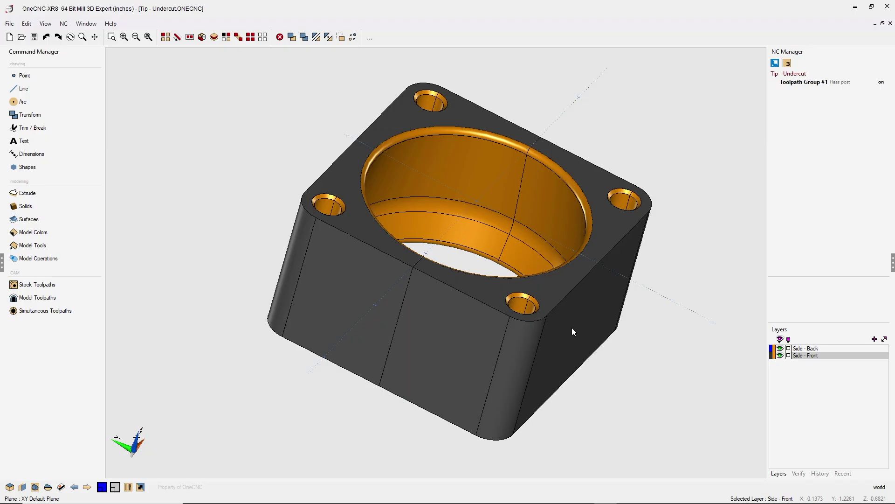
# Examine the bore's undercut profile in front view and at an angle with the Side - Front layer temporarily hidden.
pyautogui.moveTo(571, 328); pyautogui.dragTo(546, 333, button='middle')
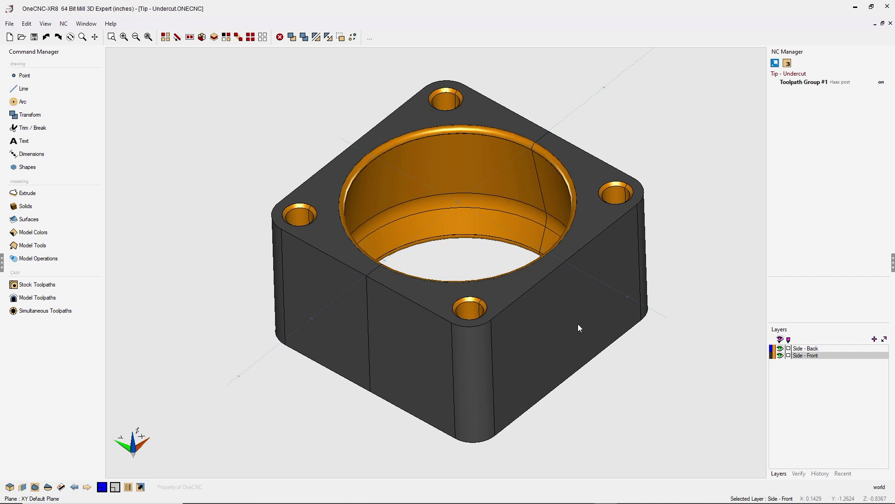
pyautogui.click(780, 355)
pyautogui.moveTo(594, 338); pyautogui.dragTo(565, 327, button='middle')
pyautogui.rightClick(653, 262)
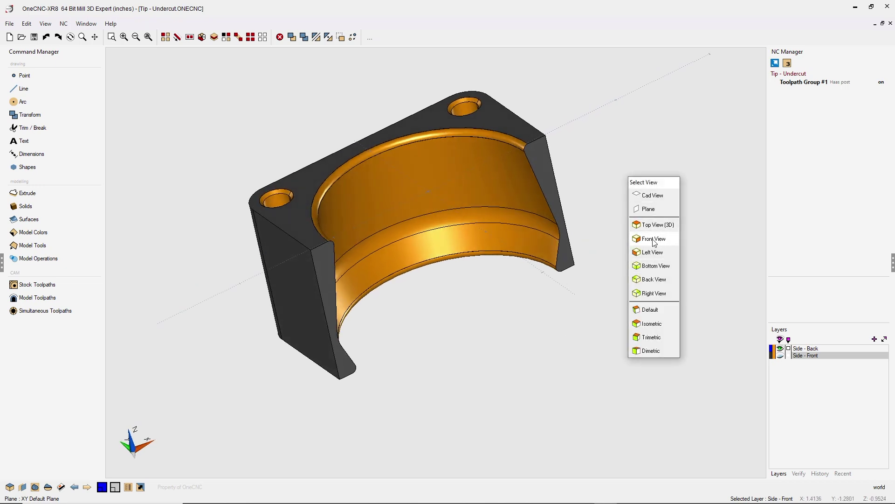
pyautogui.click(654, 238)
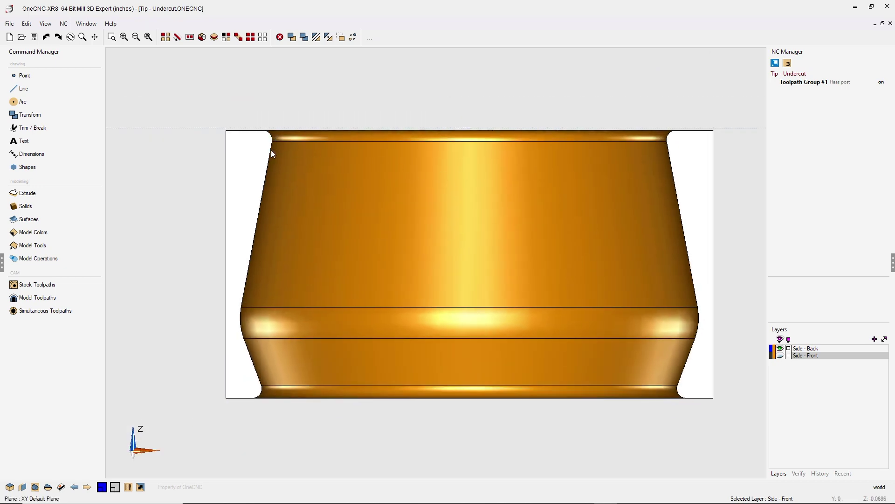
pyautogui.moveTo(438, 316); pyautogui.dragTo(504, 320, button='middle')
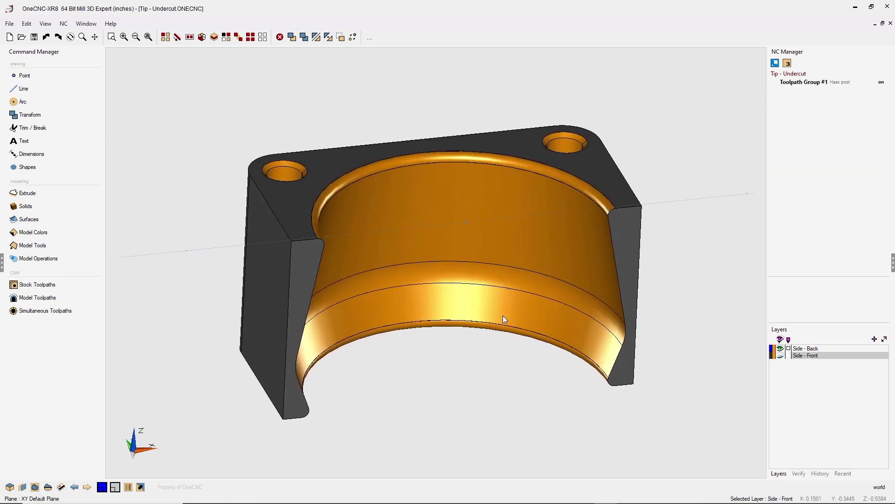
pyautogui.click(779, 355)
pyautogui.moveTo(649, 267); pyautogui.dragTo(513, 216, button='middle')
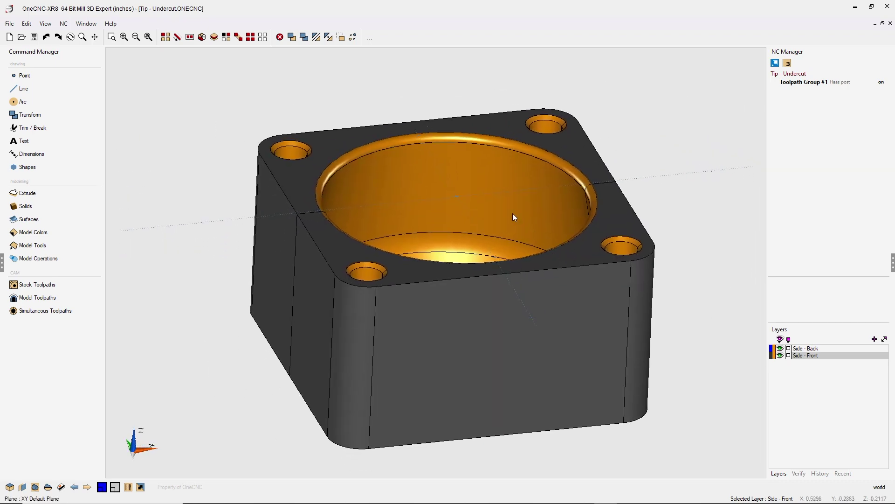
# Start an Undercut machining toolpath with the 1.0 inch T-slot tool, keeping rapid Z plane 0.2 and plunge clearance 0.05.
pyautogui.click(38, 299)
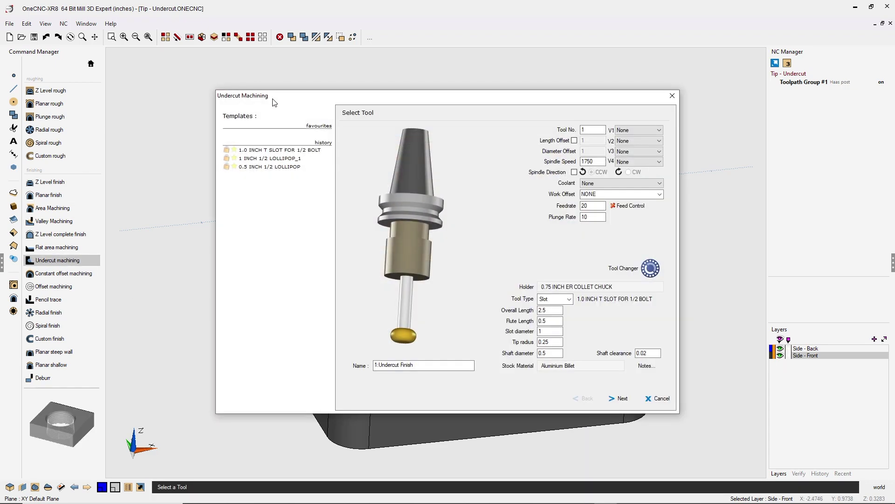
pyautogui.moveTo(273, 100); pyautogui.dragTo(166, 59)
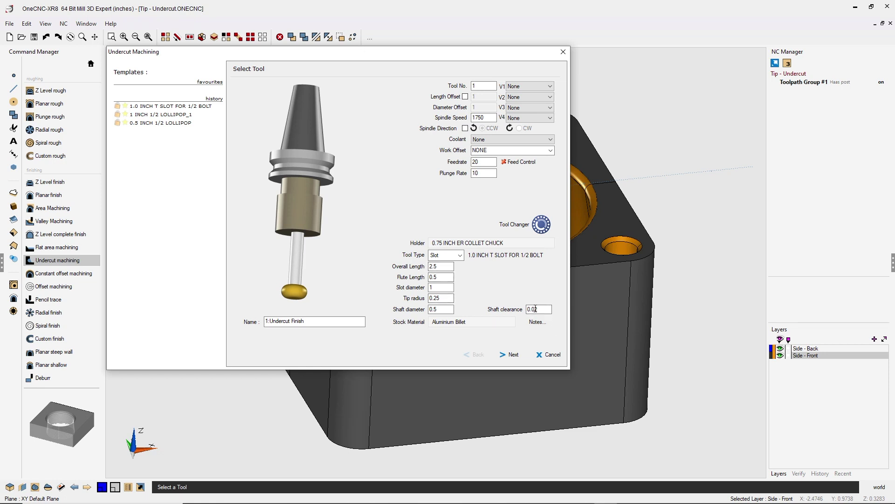
pyautogui.click(510, 355)
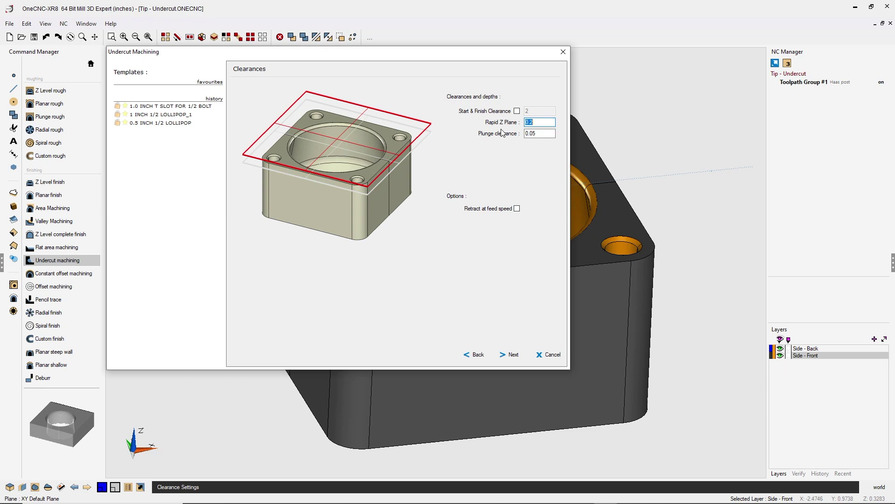
pyautogui.click(513, 354)
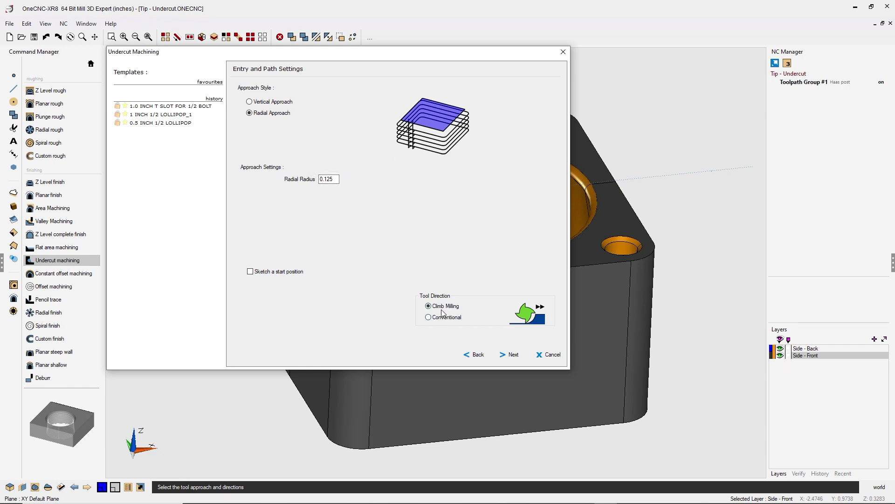
# Accept the radial approach with climb milling, constant depths with a 0.05 depth of cut, and no extra depths.
pyautogui.click(499, 353)
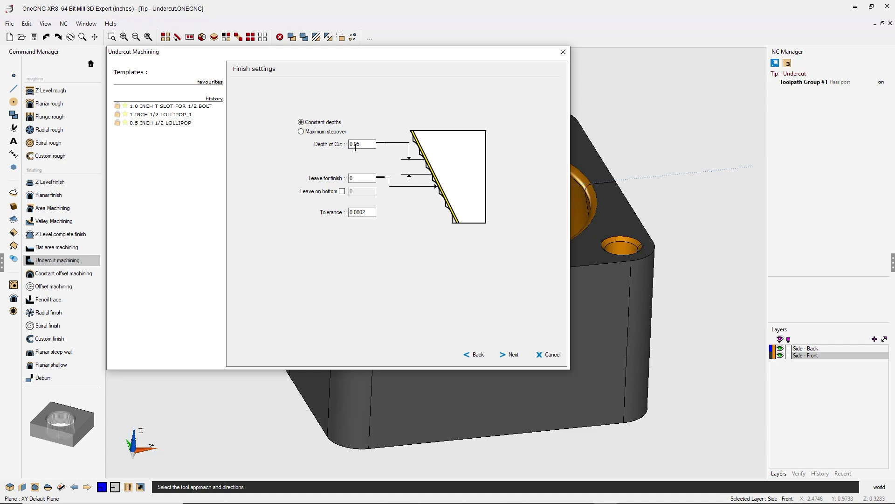
pyautogui.click(364, 146)
pyautogui.click(513, 356)
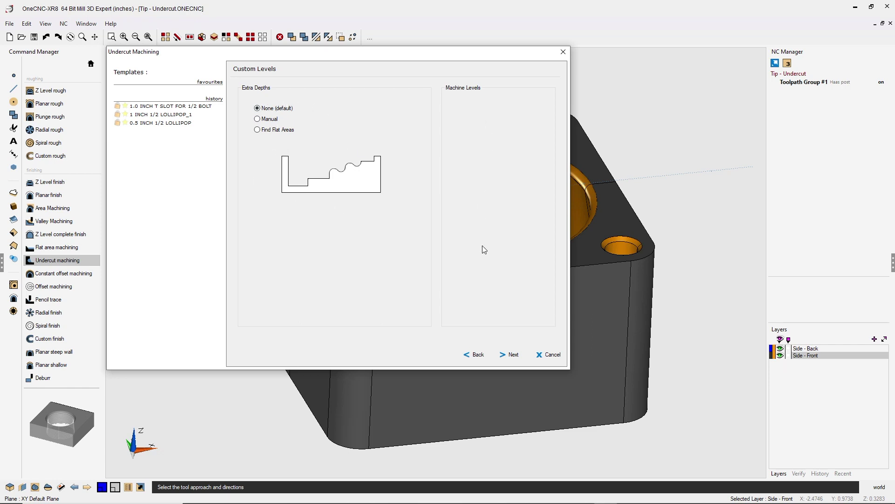
pyautogui.click(514, 355)
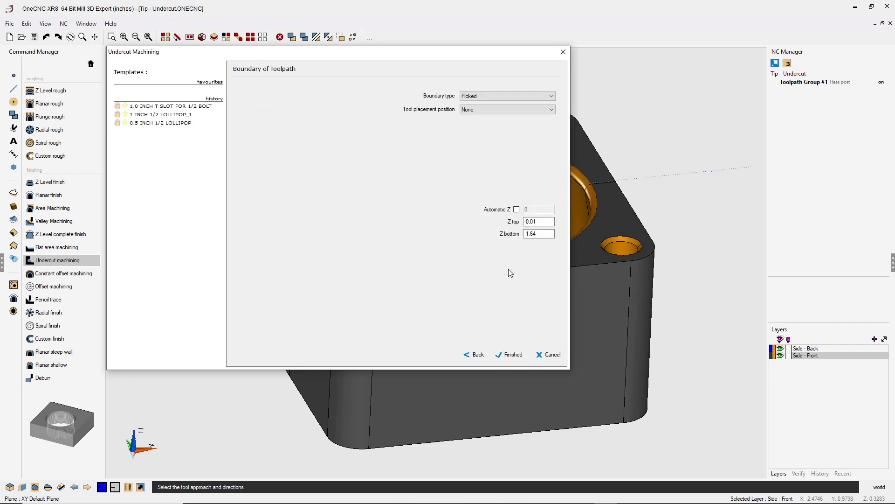
# Keep the toolpath's boundary type as Picked and its tool placement position as None.
pyautogui.click(478, 97)
pyautogui.click(479, 110)
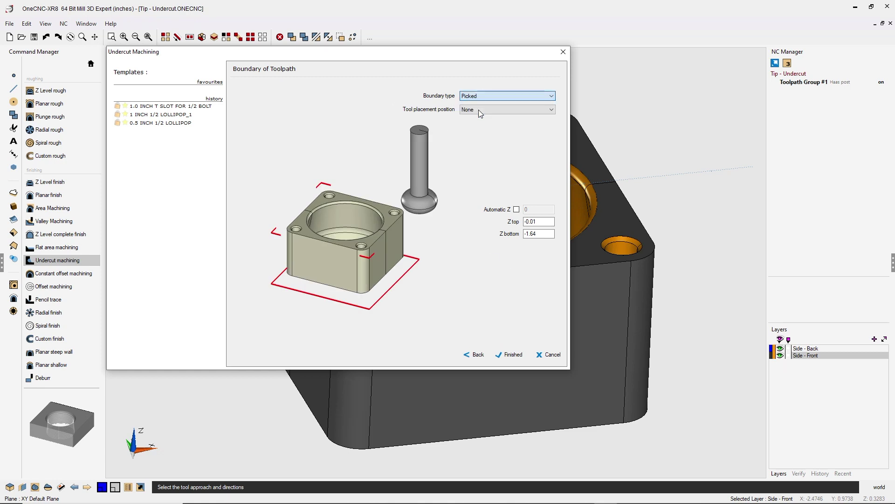
pyautogui.press('Tab')
pyautogui.click(516, 210)
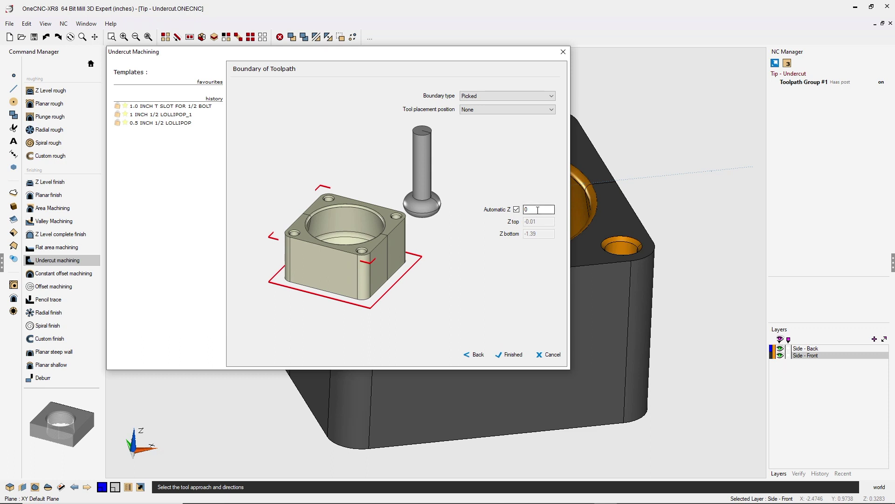
pyautogui.moveTo(538, 209); pyautogui.dragTo(526, 209)
pyautogui.click(517, 209)
# Set the toolpath's Z top to 0 and Z bottom to -1.64, and finish the undercut settings.
pyautogui.moveTo(546, 222); pyautogui.dragTo(513, 223)
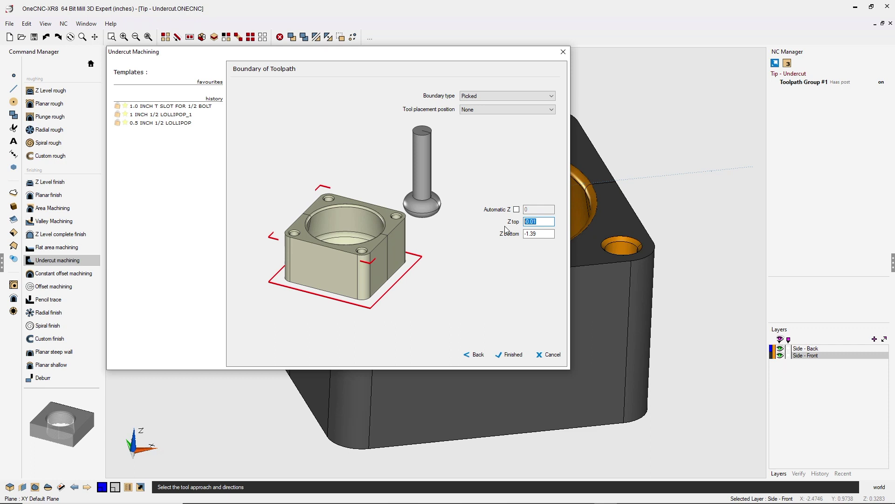
pyautogui.write('0')
pyautogui.click(540, 233)
pyautogui.moveTo(540, 233); pyautogui.dragTo(525, 237)
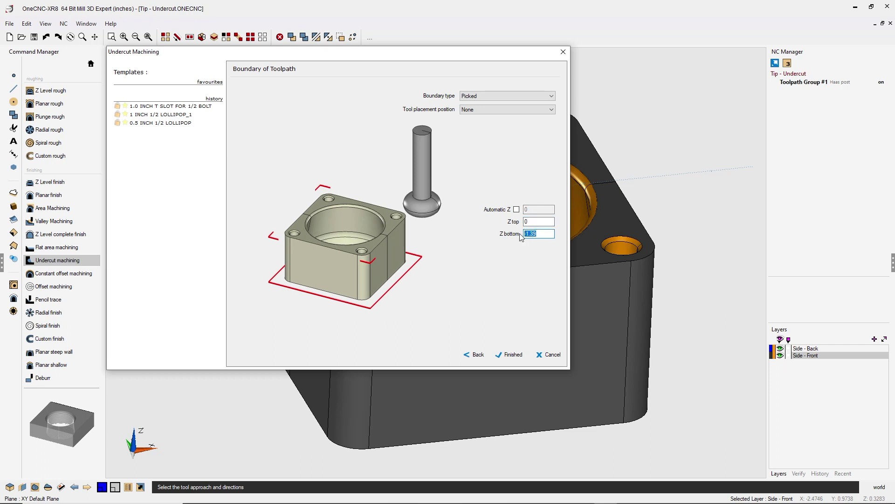
pyautogui.write('-')
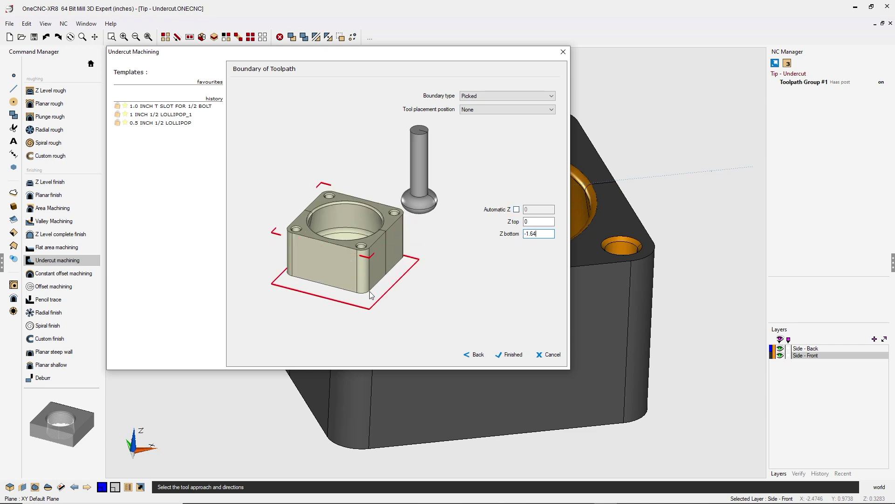
pyautogui.click(513, 357)
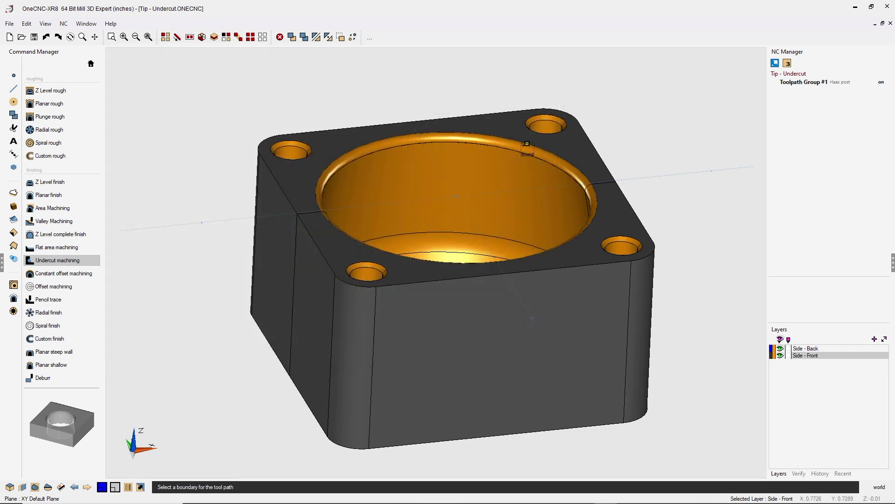
# Pick the bore's upper edge as the toolpath boundary and sketch a safe retract position inside the bore from the top view.
pyautogui.click(479, 135)
pyautogui.rightClick(487, 172)
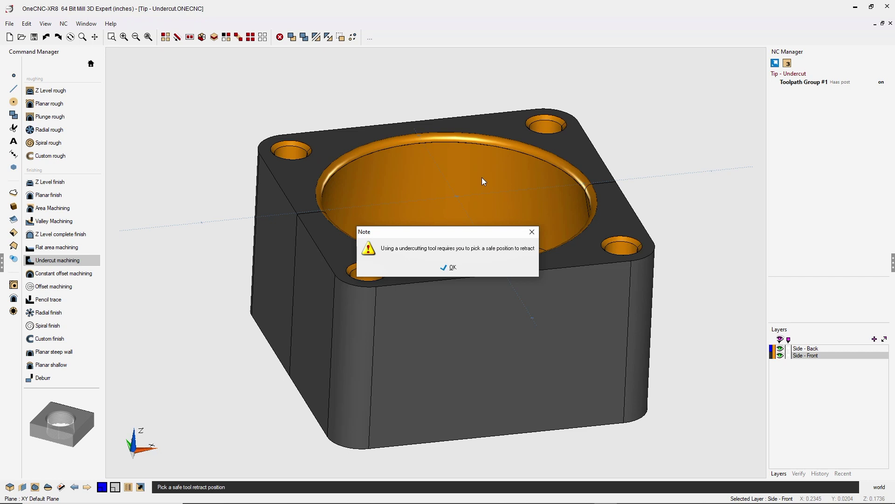
pyautogui.click(452, 268)
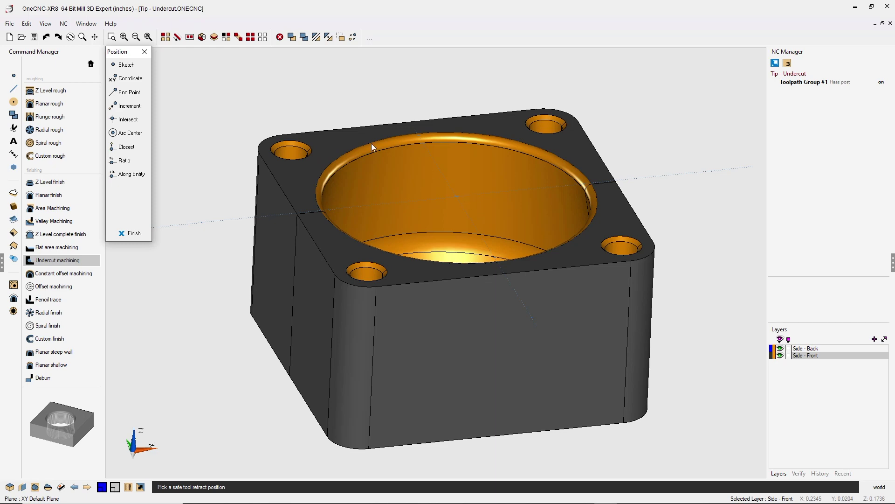
pyautogui.click(125, 64)
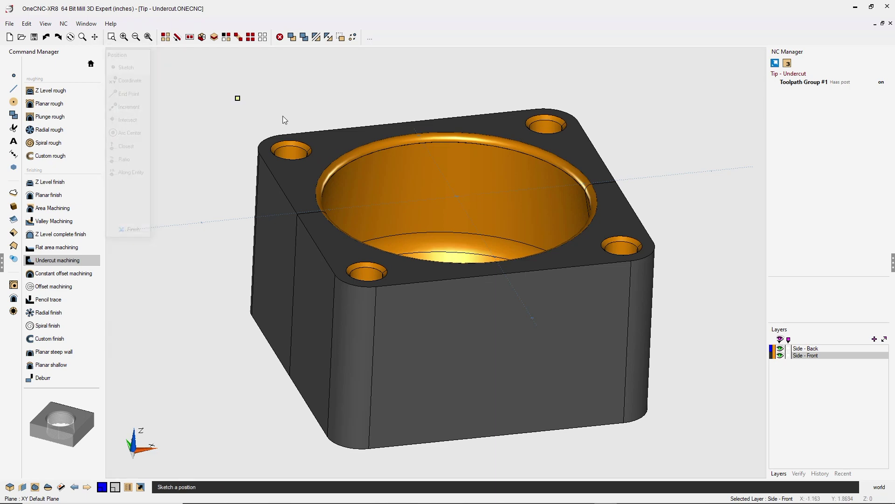
pyautogui.rightClick(446, 182)
pyautogui.click(458, 214)
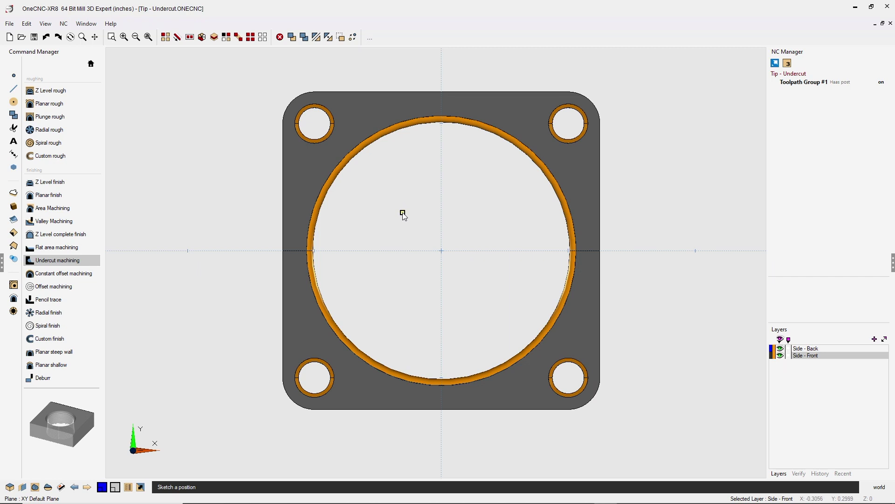
pyautogui.click(399, 288)
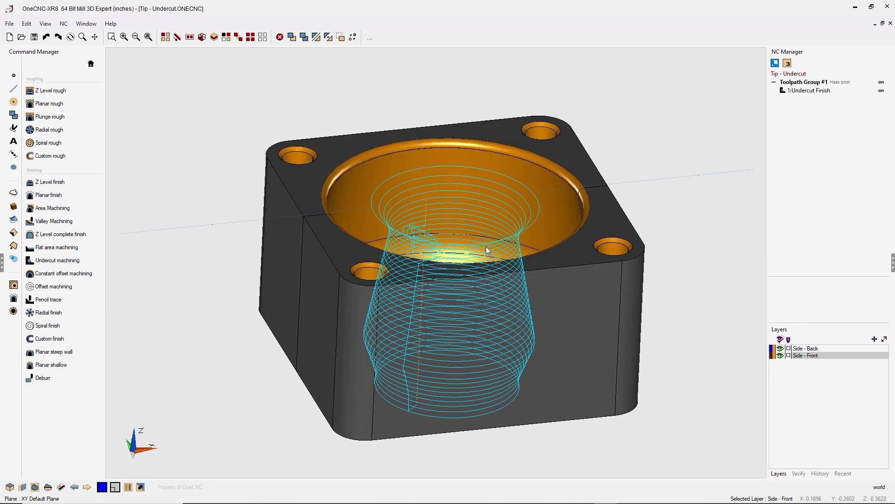
# Show the part in front view with the Side - Front layer hidden to expose the bore section.
pyautogui.rightClick(492, 229)
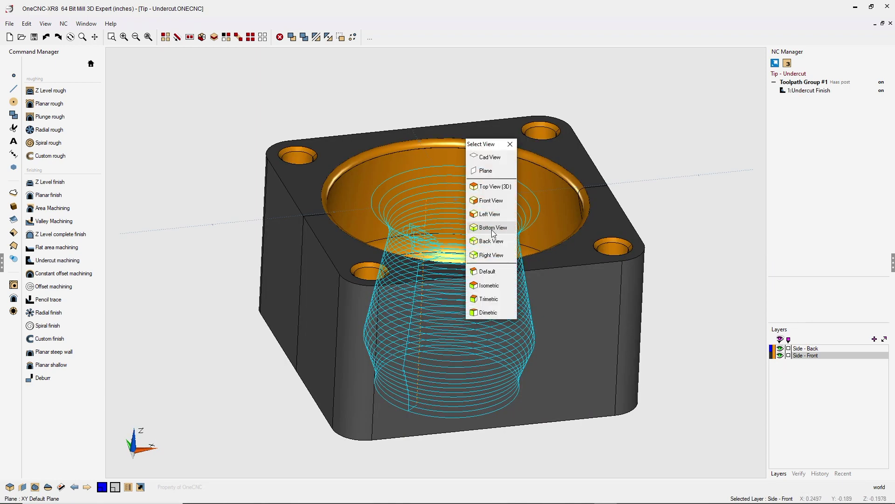
pyautogui.click(495, 207)
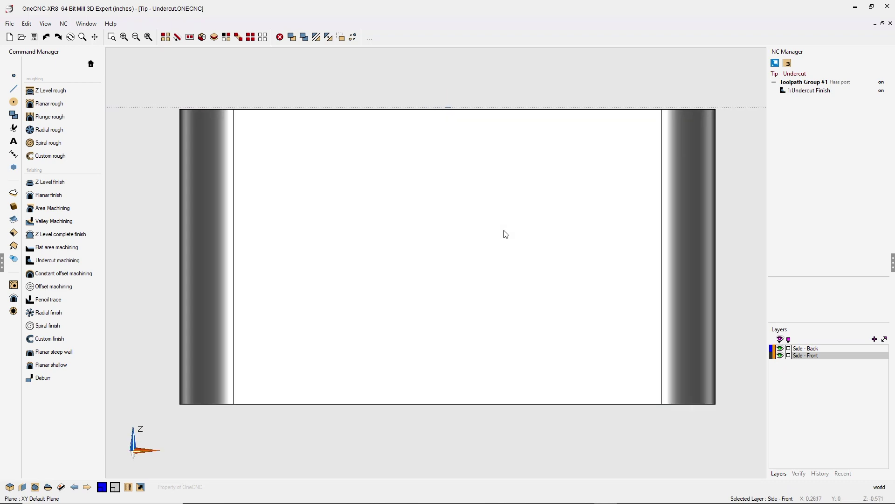
pyautogui.click(780, 356)
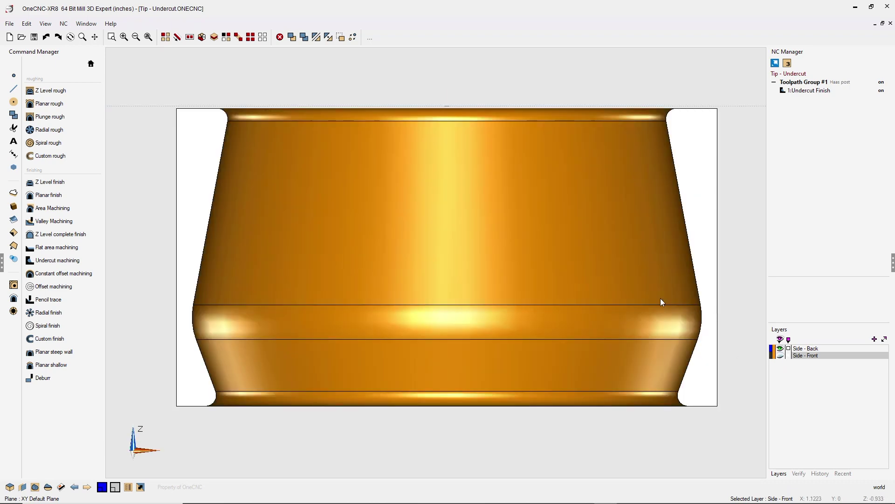
# Simulate the Undercut Finish toolpath at varying speeds, close the preview and show the Side - Front layer again.
pyautogui.rightClick(804, 91)
pyautogui.click(838, 150)
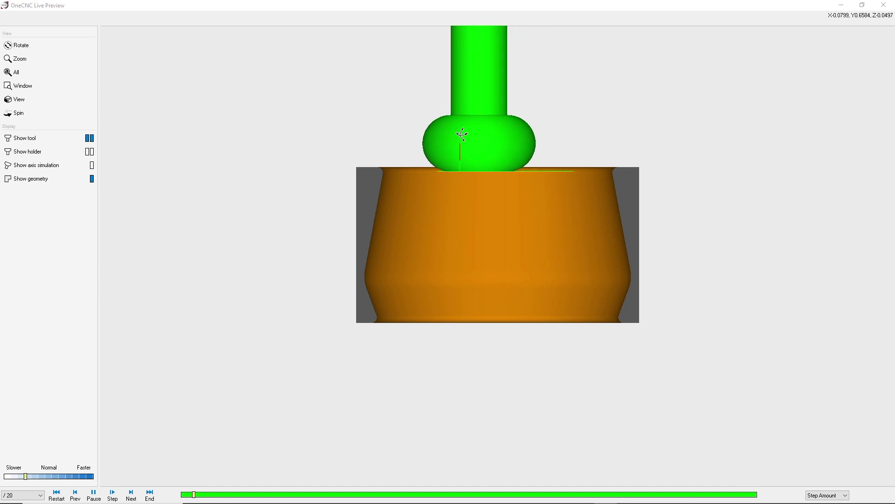
pyautogui.click(46, 476)
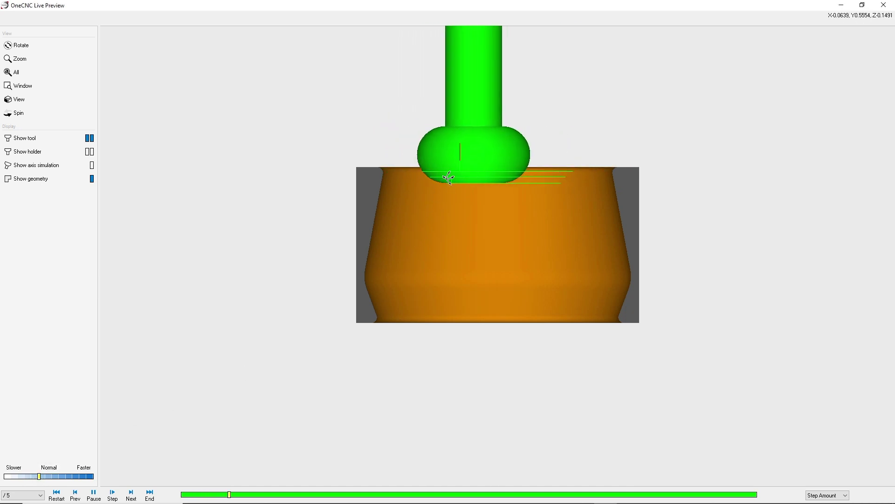
pyautogui.click(31, 476)
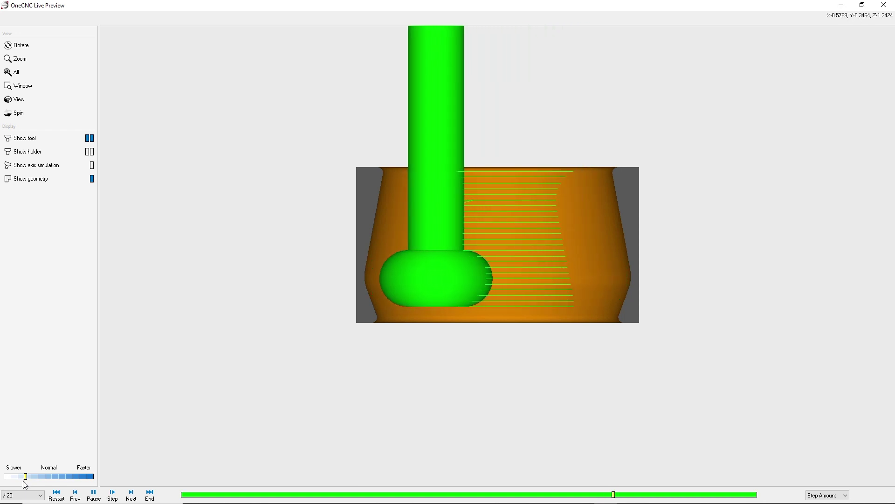
pyautogui.moveTo(31, 478)
pyautogui.mouseDown()
pyautogui.moveTo(49, 478)
pyautogui.moveTo(25, 477)
pyautogui.mouseUp()
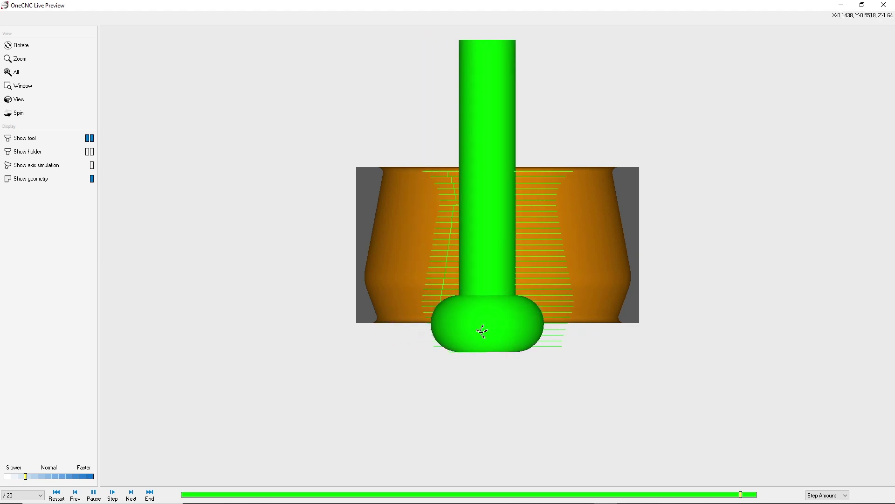
pyautogui.moveTo(485, 330); pyautogui.dragTo(540, 347, button='middle')
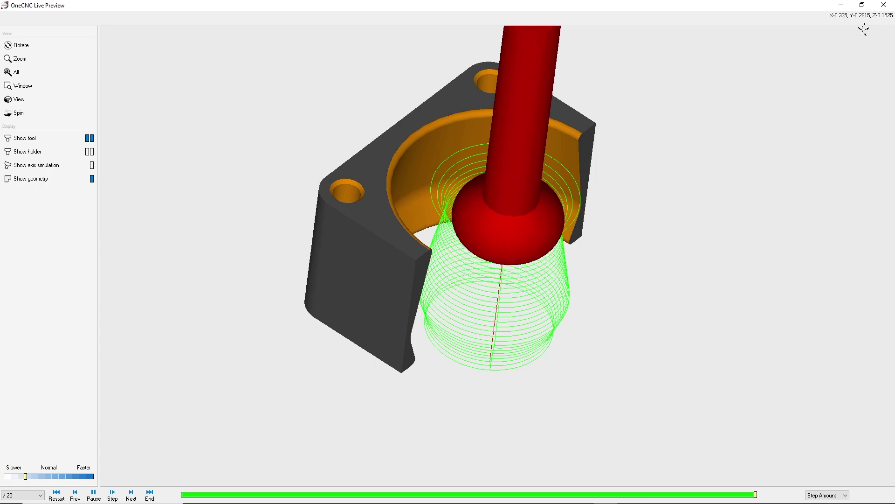
pyautogui.click(884, 5)
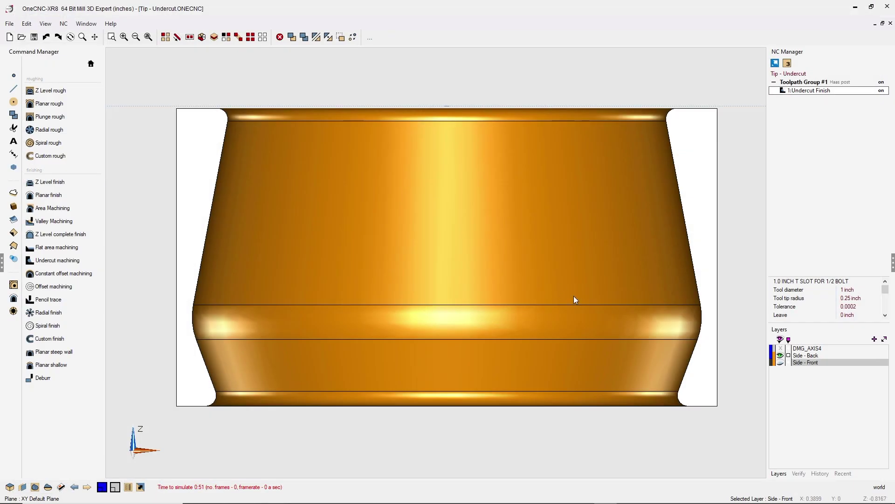
pyautogui.click(781, 363)
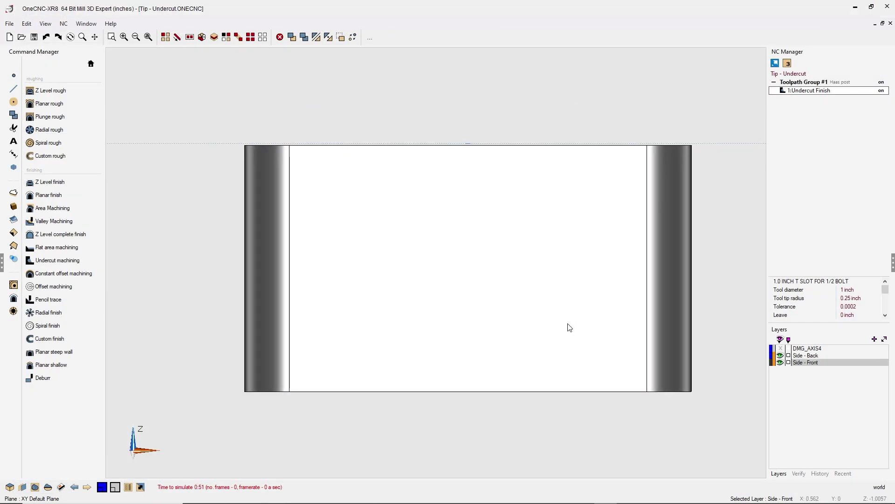